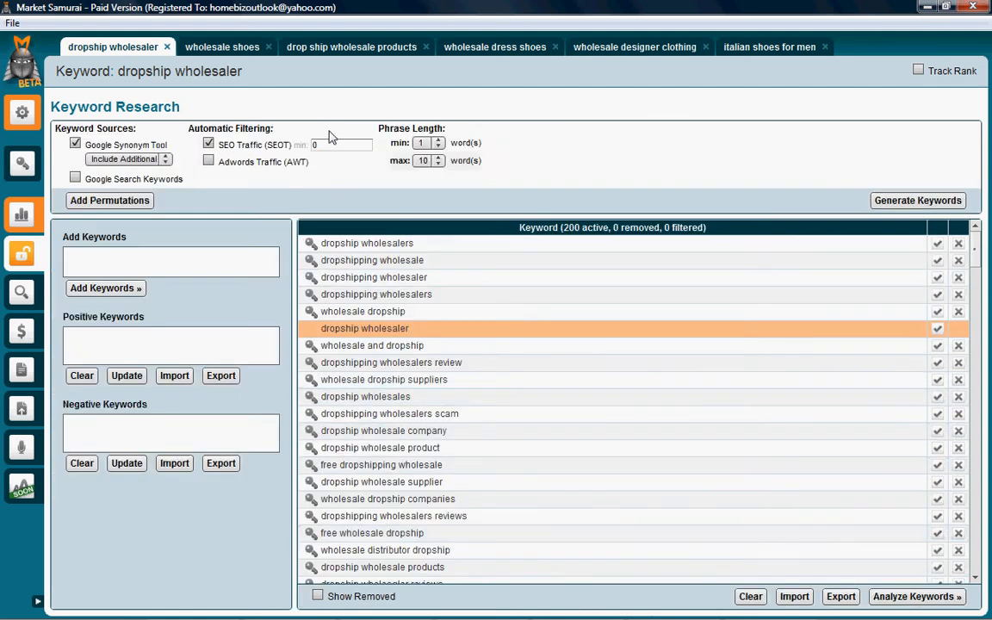
click(102, 260)
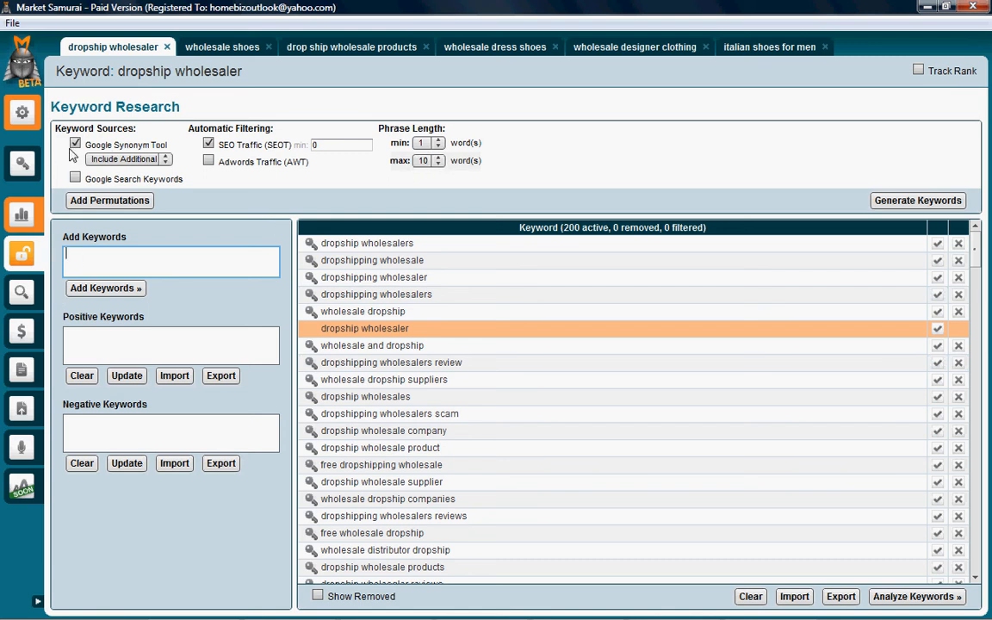
click(165, 160)
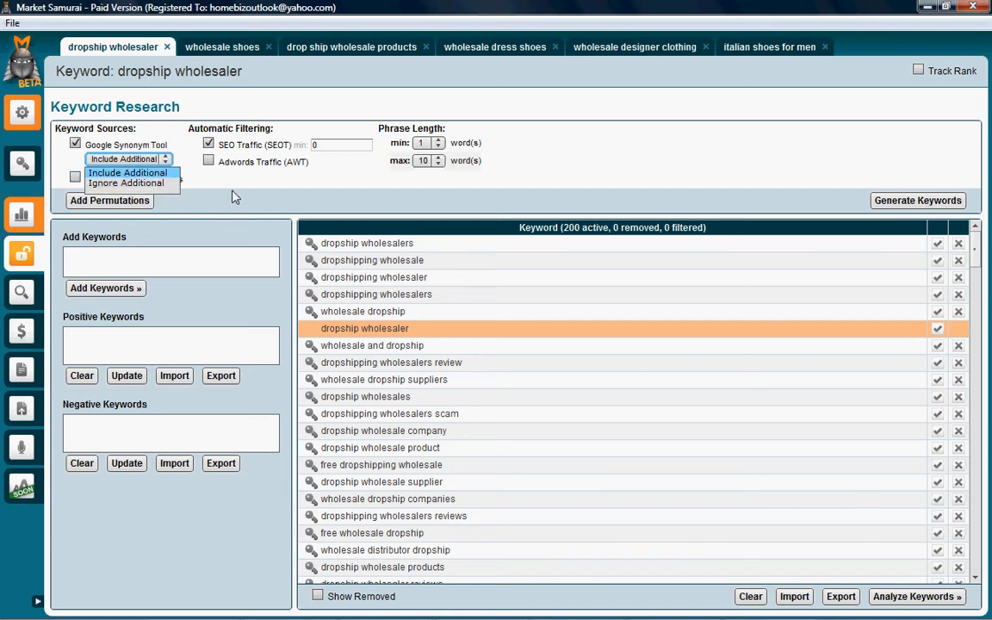
click(232, 195)
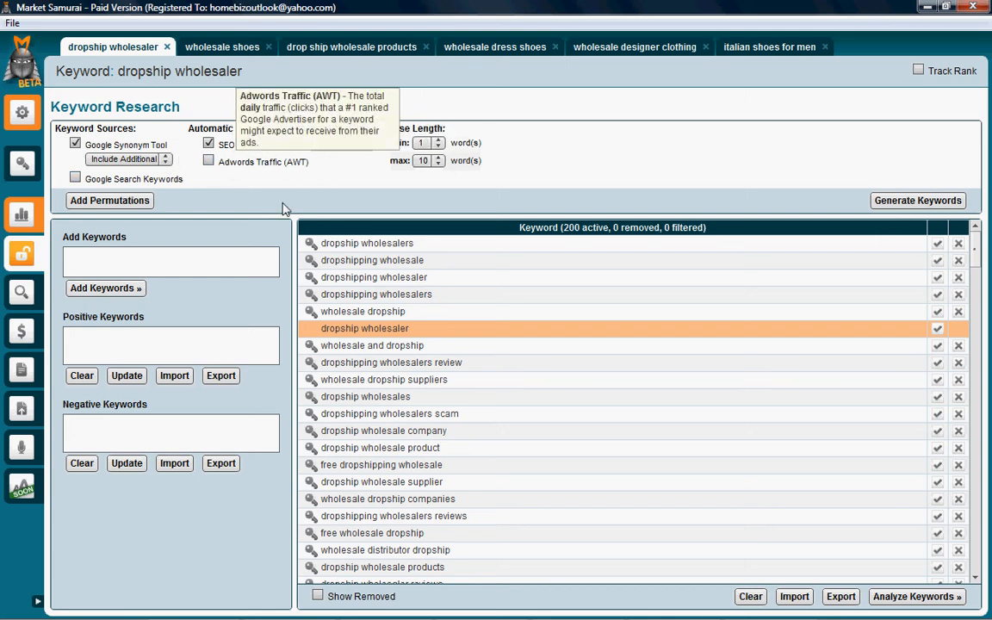
Step: Enable the Adwords Traffic (AWT) filter and set the minimum phrase length to 2 words
click(208, 161)
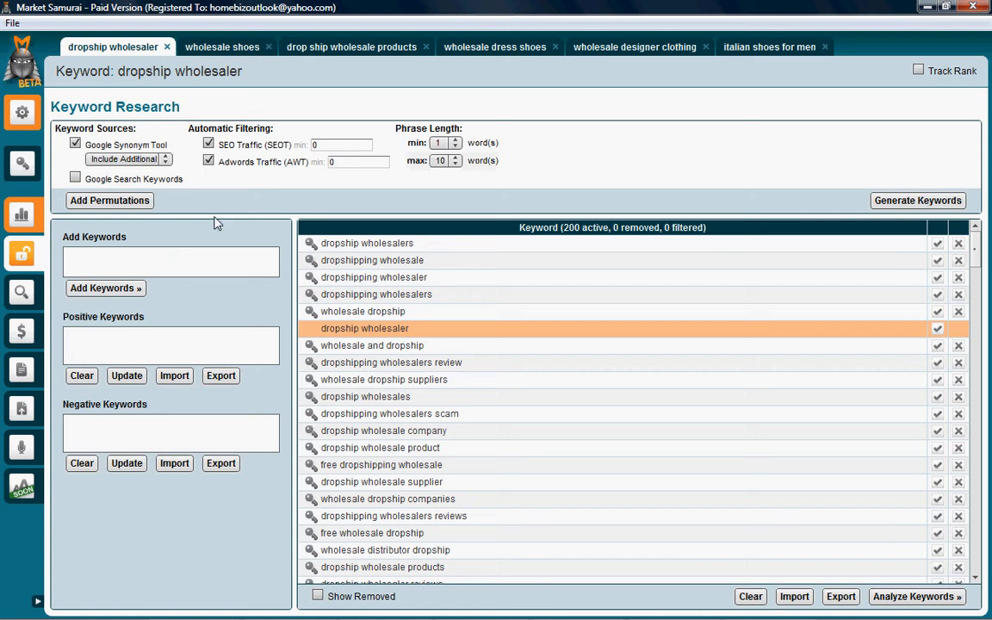
click(441, 144)
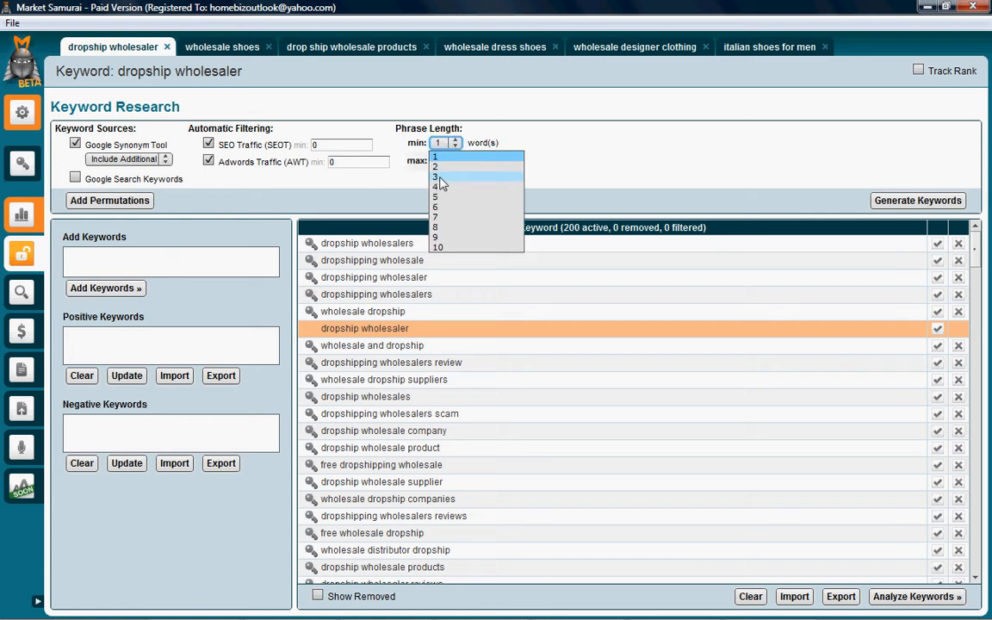
click(439, 178)
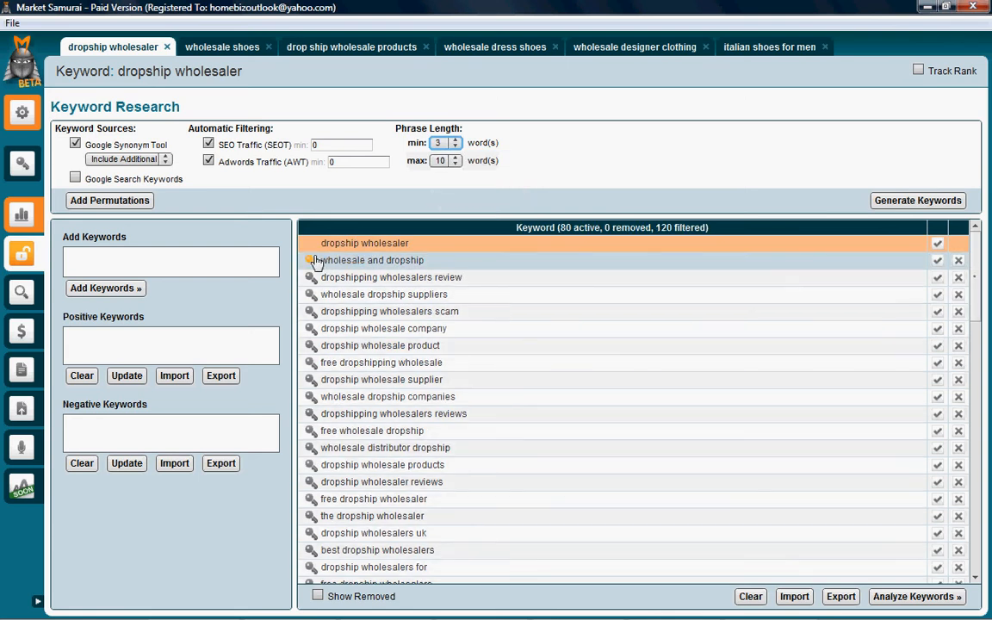
click(439, 144)
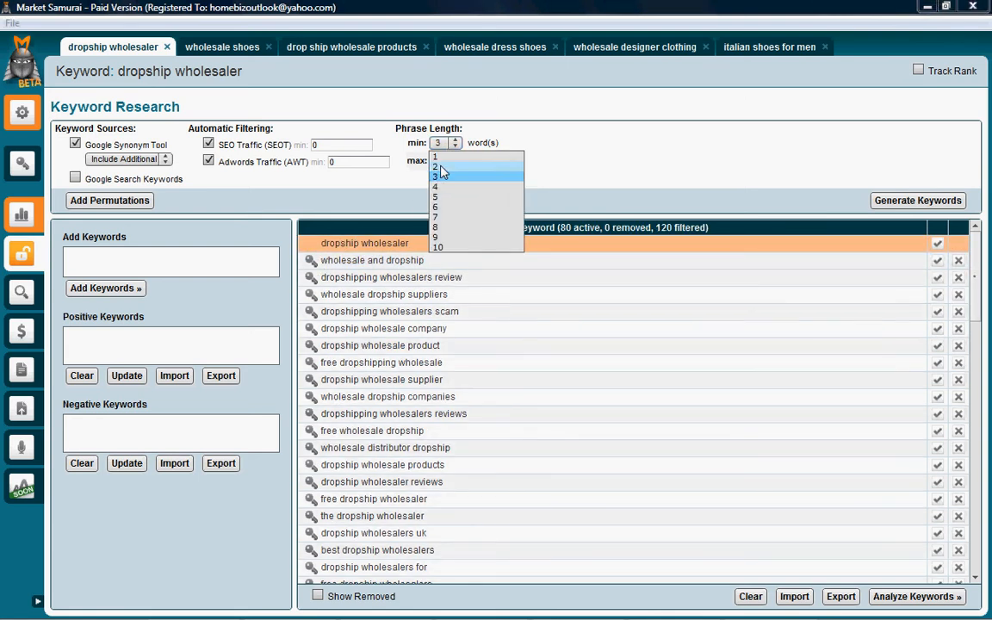
click(439, 167)
click(441, 161)
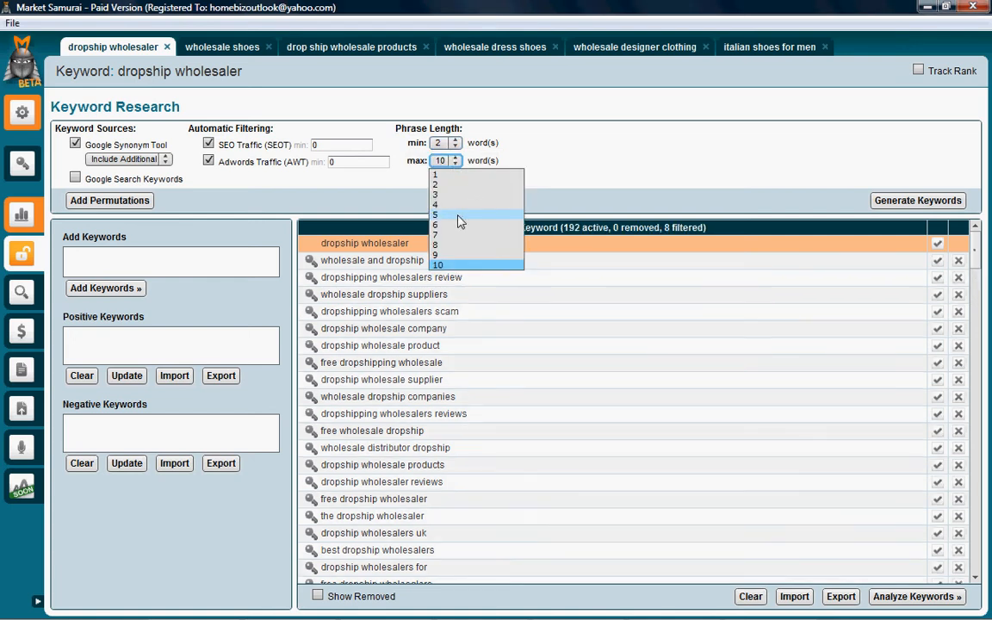
click(393, 192)
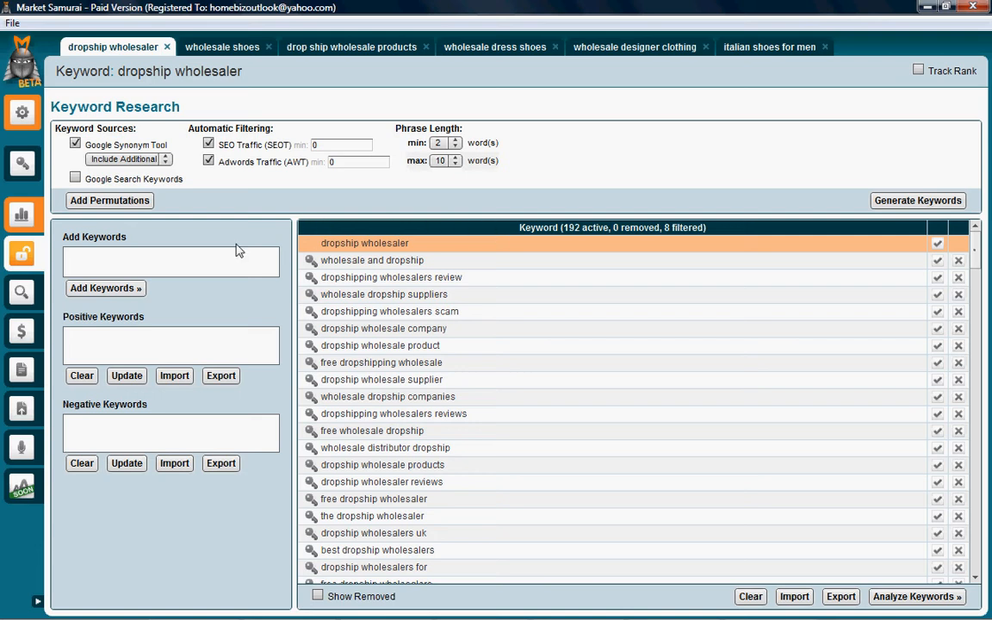
Step: Try filtering the dropship wholesaler list with "wholesale" as a positive keyword and remove that filter again
click(127, 257)
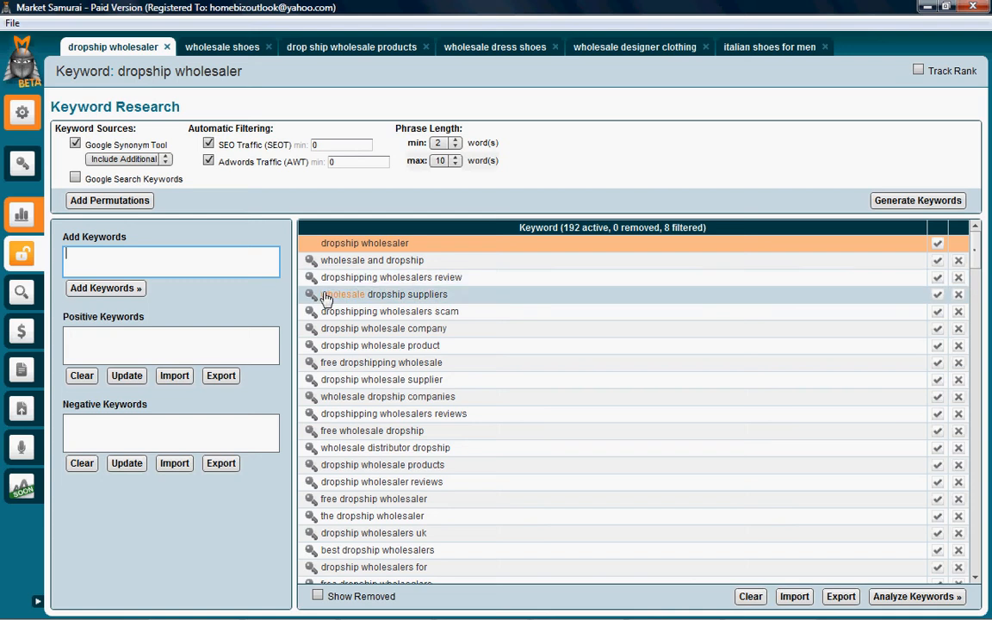
click(938, 296)
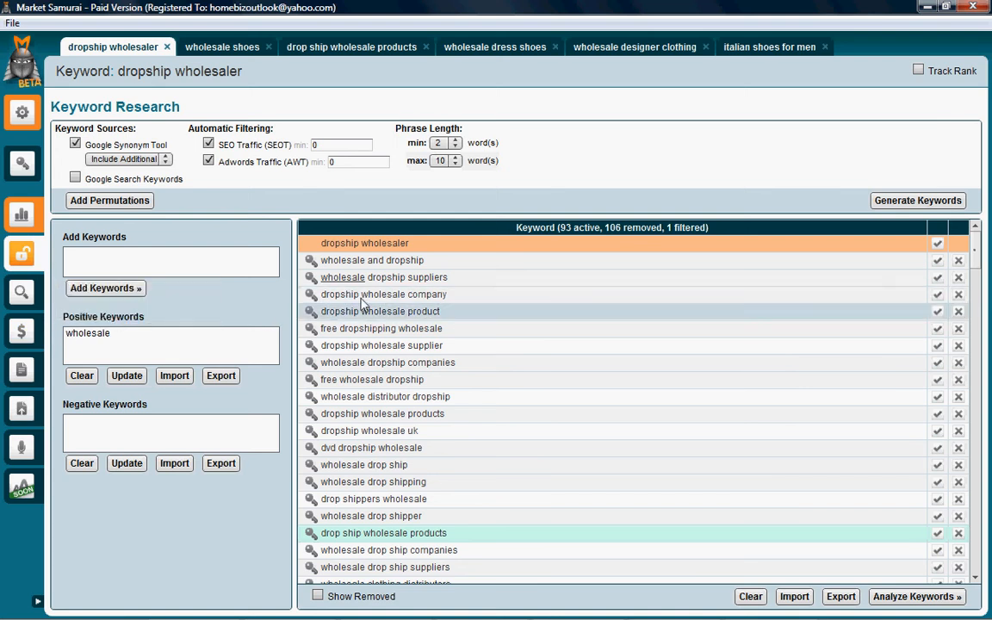
scroll(412, 314, down, 20)
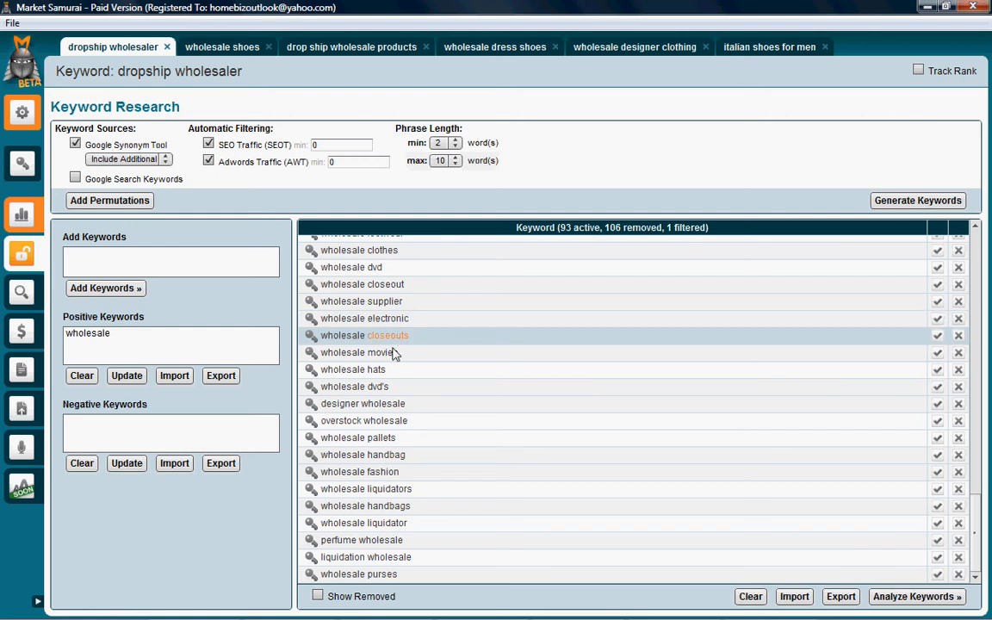
scroll(400, 387, up, 10)
scroll(404, 426, up, 5)
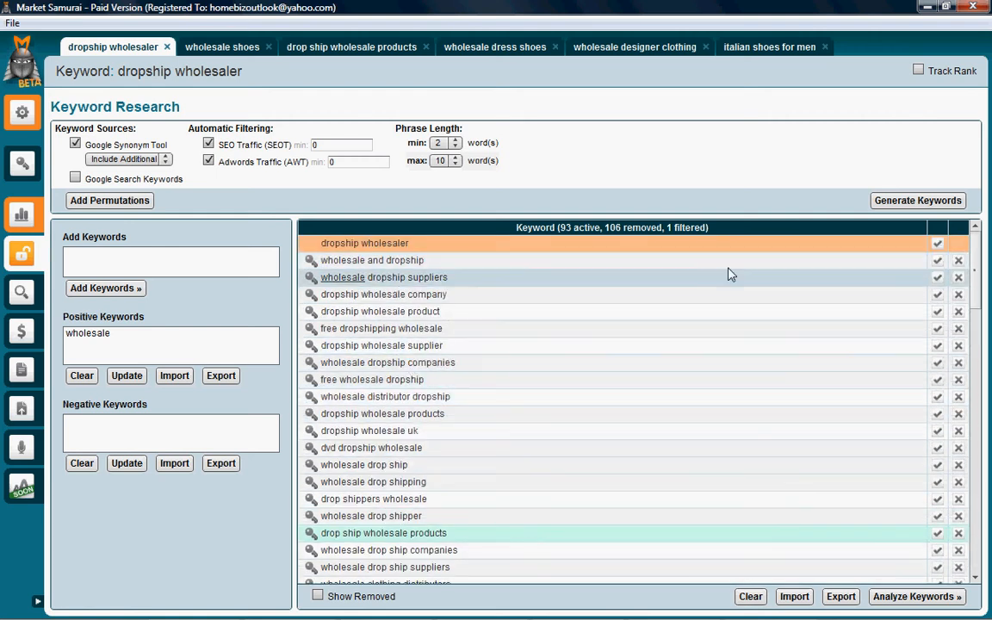
click(940, 283)
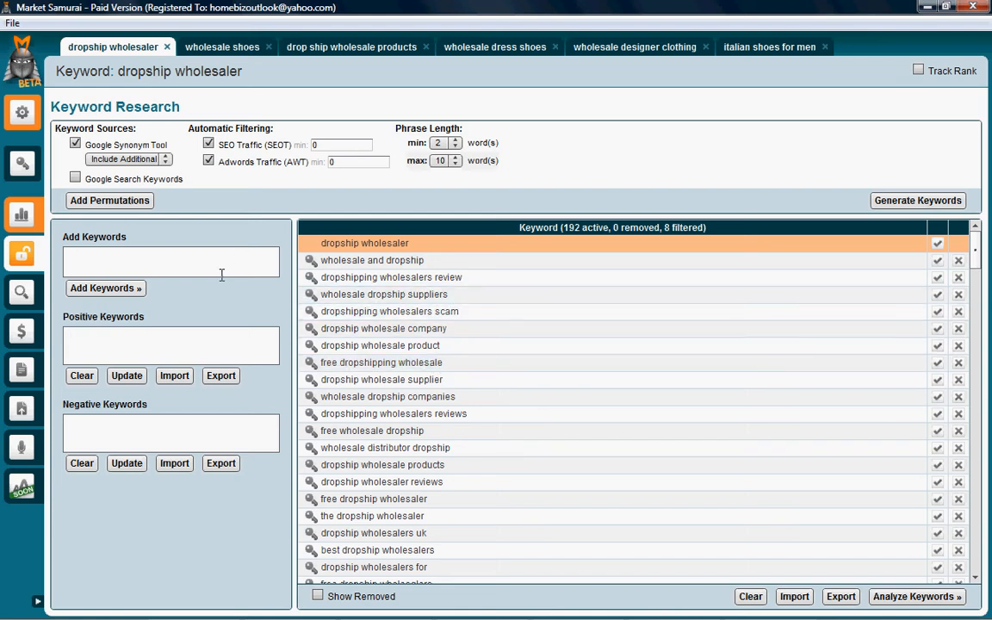
click(145, 262)
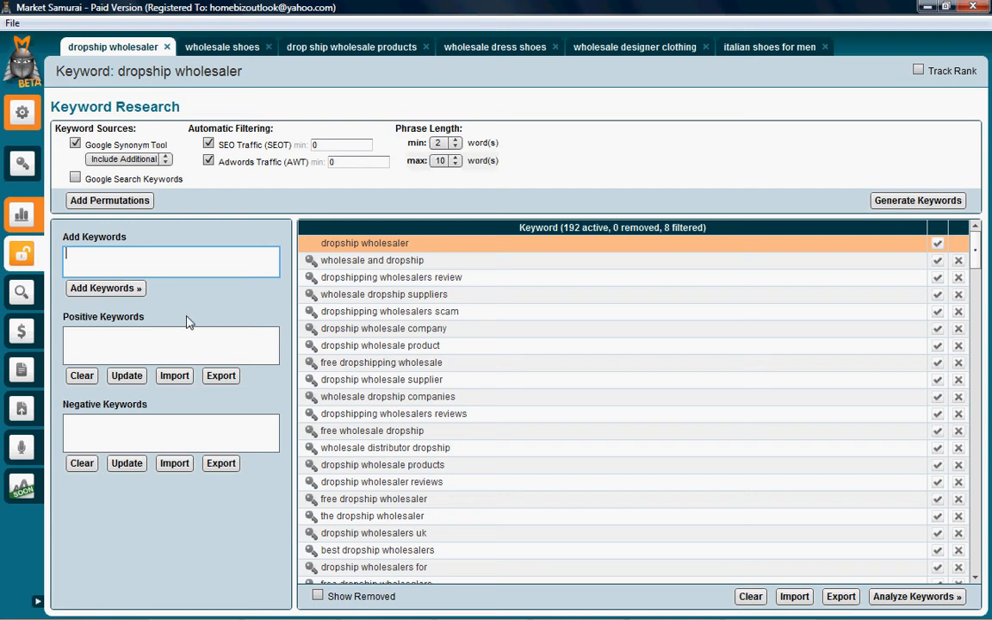
click(143, 347)
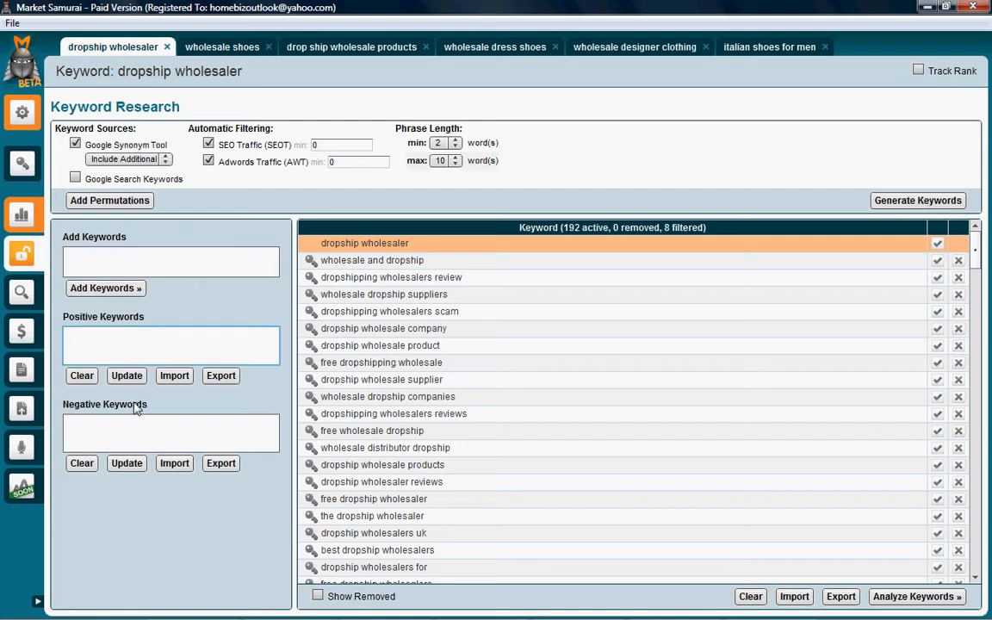
click(115, 426)
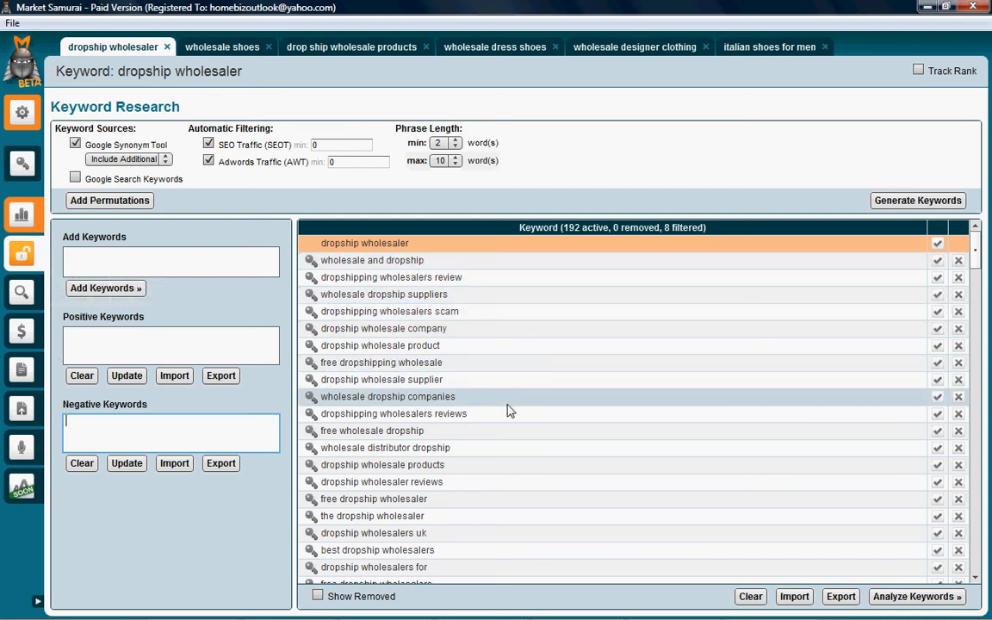
Step: Add "video" as a negative keyword, taking the word from the "dropship video games" entry
scroll(508, 412, down, 5)
scroll(507, 414, down, 10)
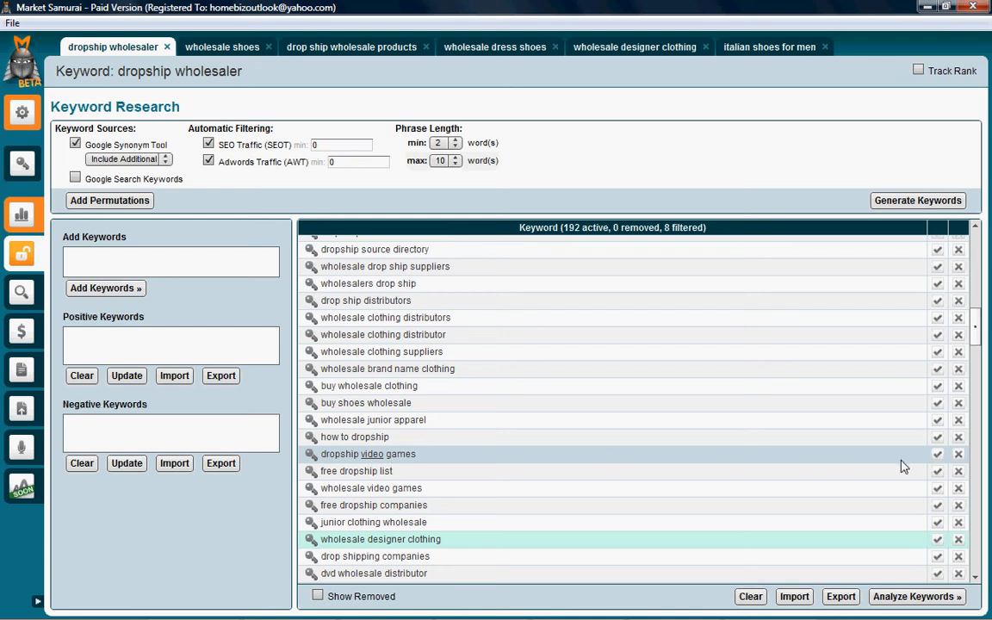
click(959, 456)
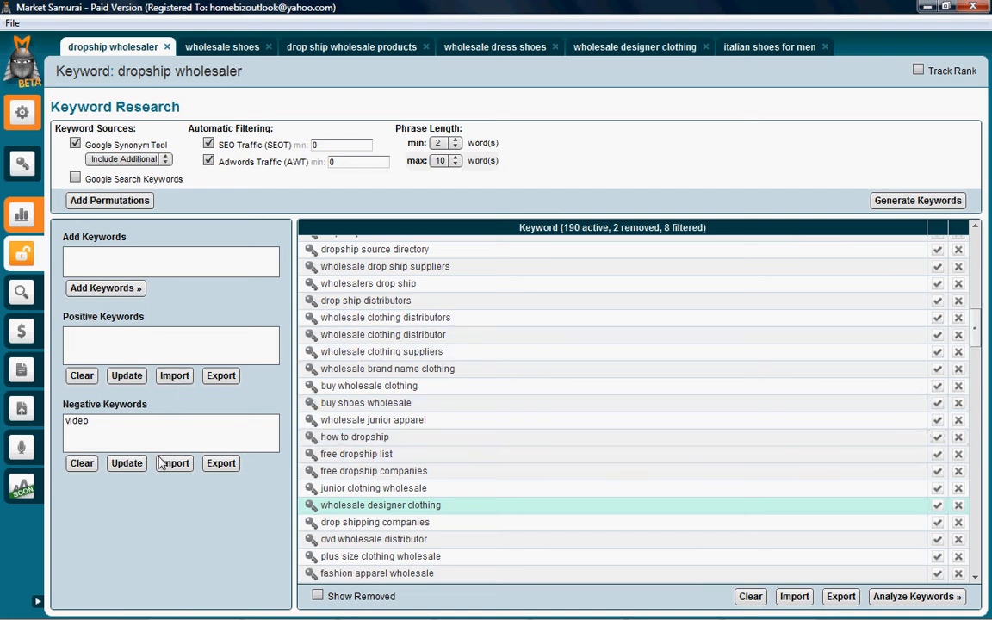
click(81, 463)
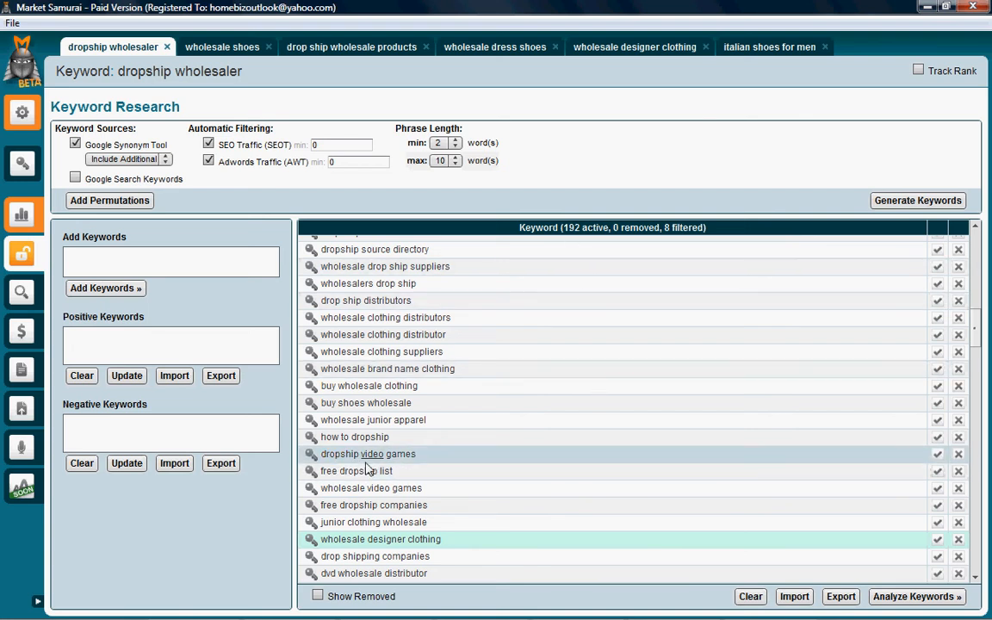
click(960, 455)
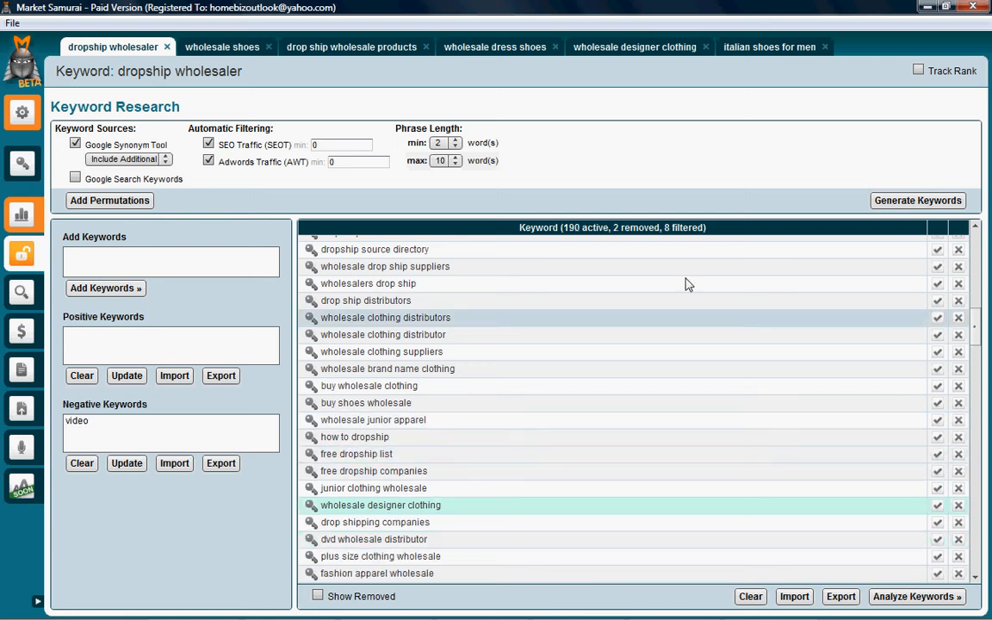
Step: Add "clothing" and "jewelry" as negative keywords, taking the words from the "wholesale clothing" and "wholesale jewelry" entries
scroll(457, 405, down, 10)
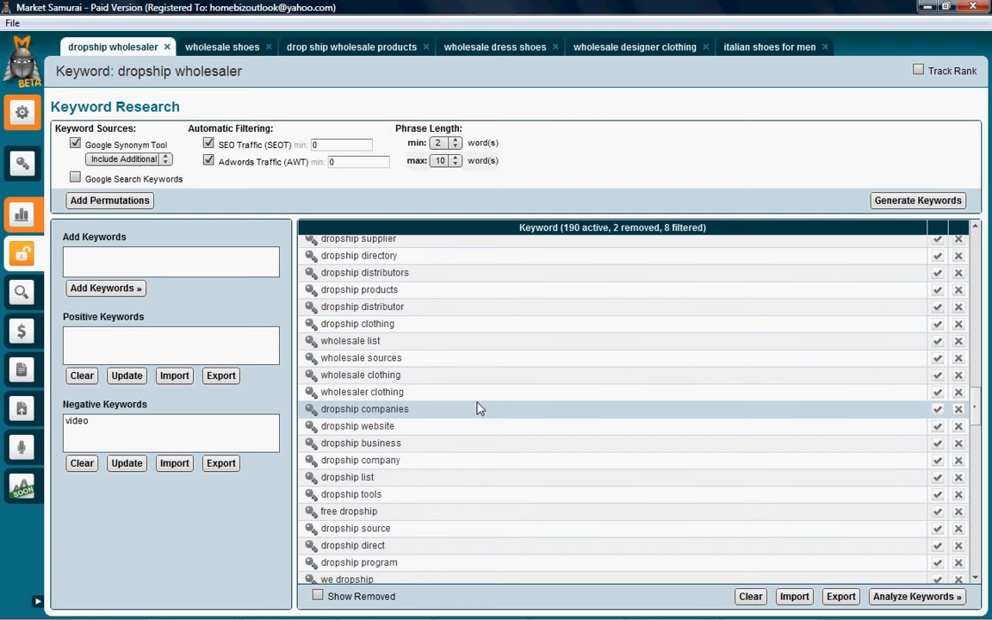
click(958, 376)
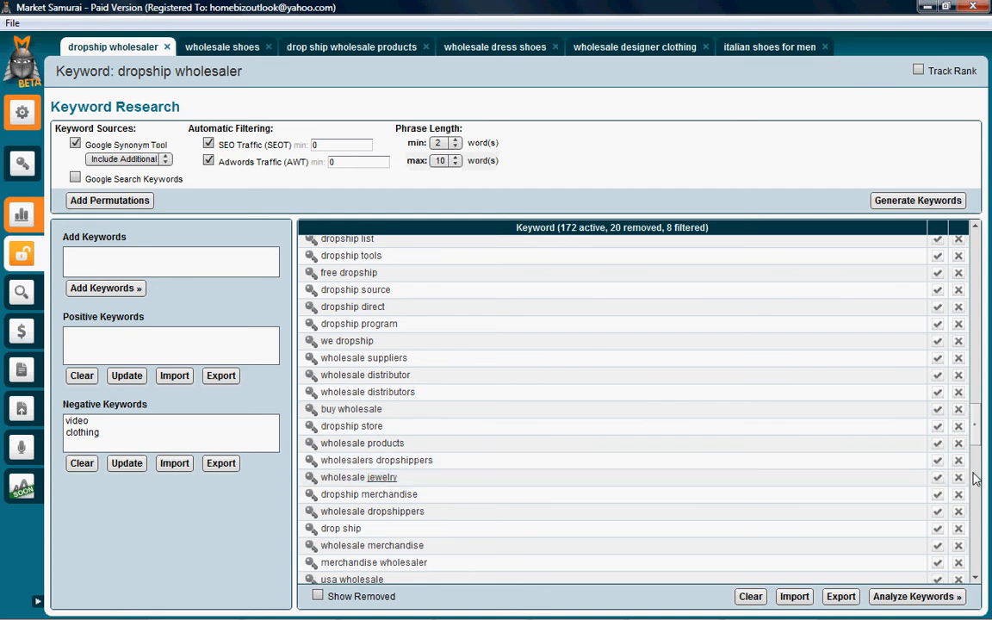
click(959, 477)
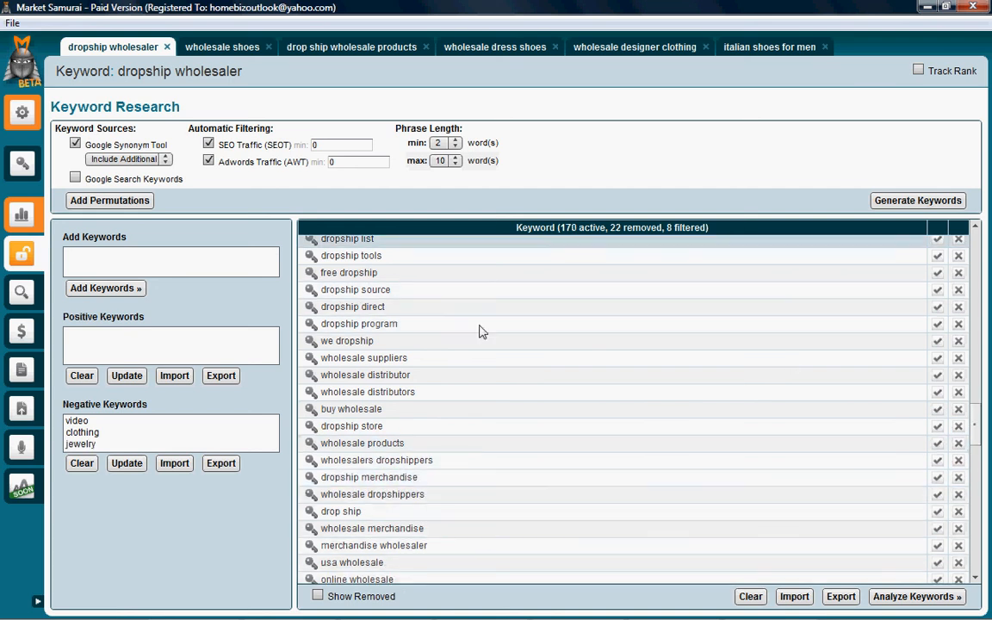
scroll(438, 422, down, 10)
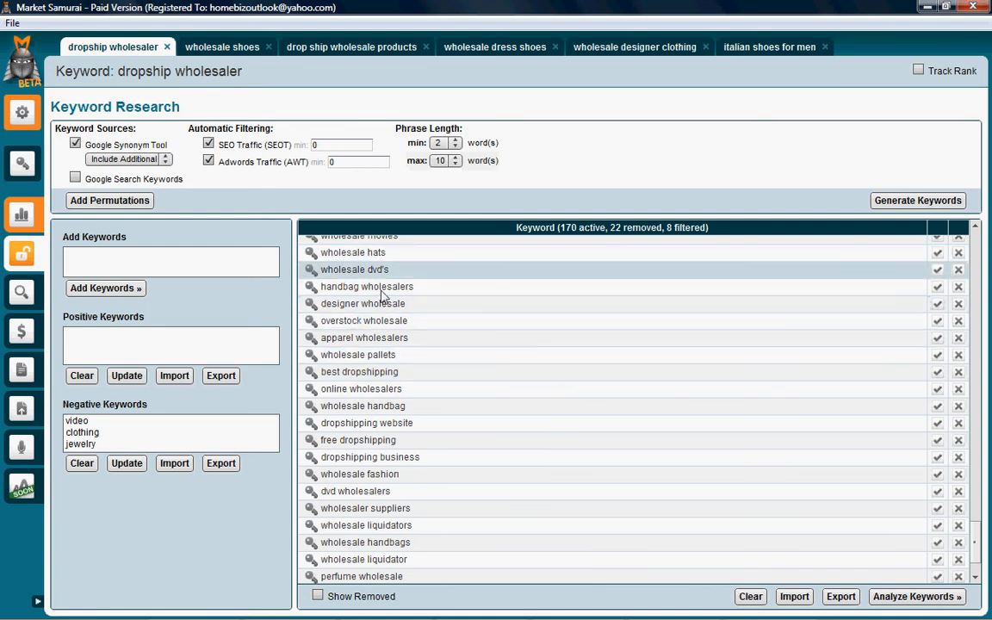
scroll(435, 439, down, 2)
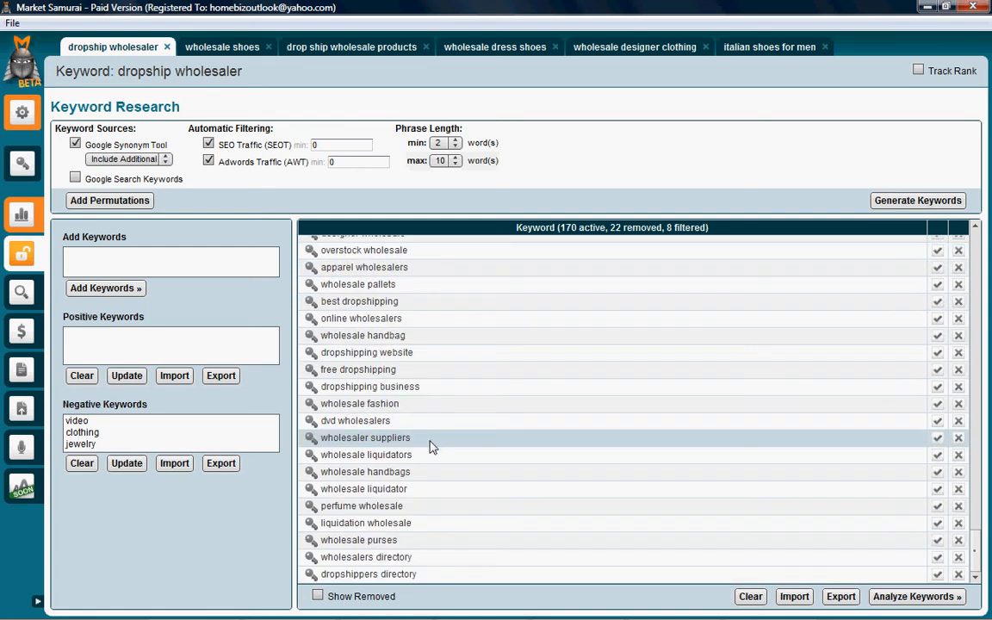
scroll(482, 428, up, 15)
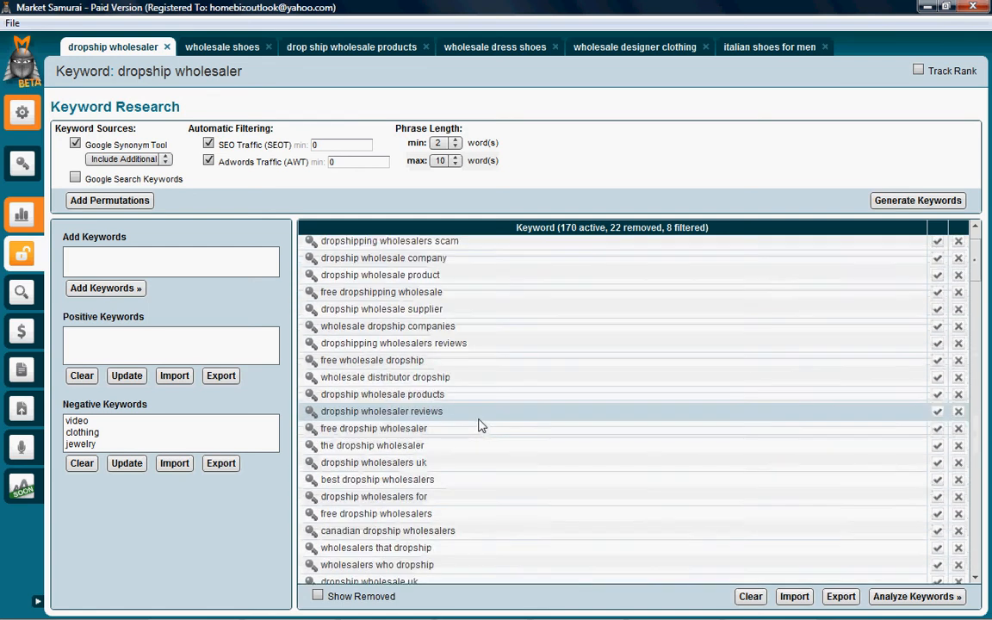
scroll(481, 426, up, 2)
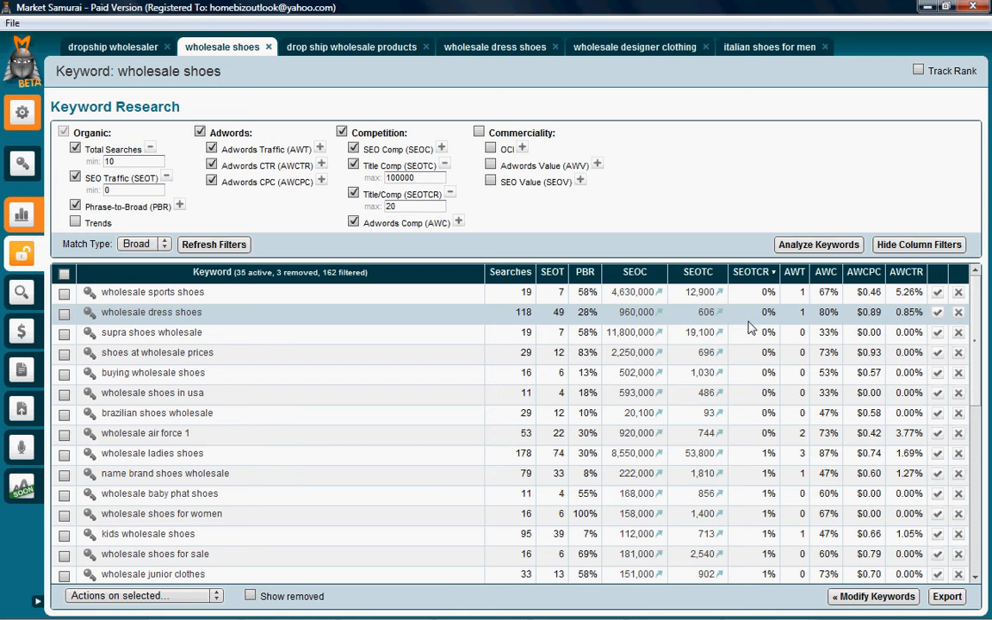
Step: Review the analyzed keyword results for wholesale shoes, from low to high SEOTCR
scroll(492, 459, down, 7)
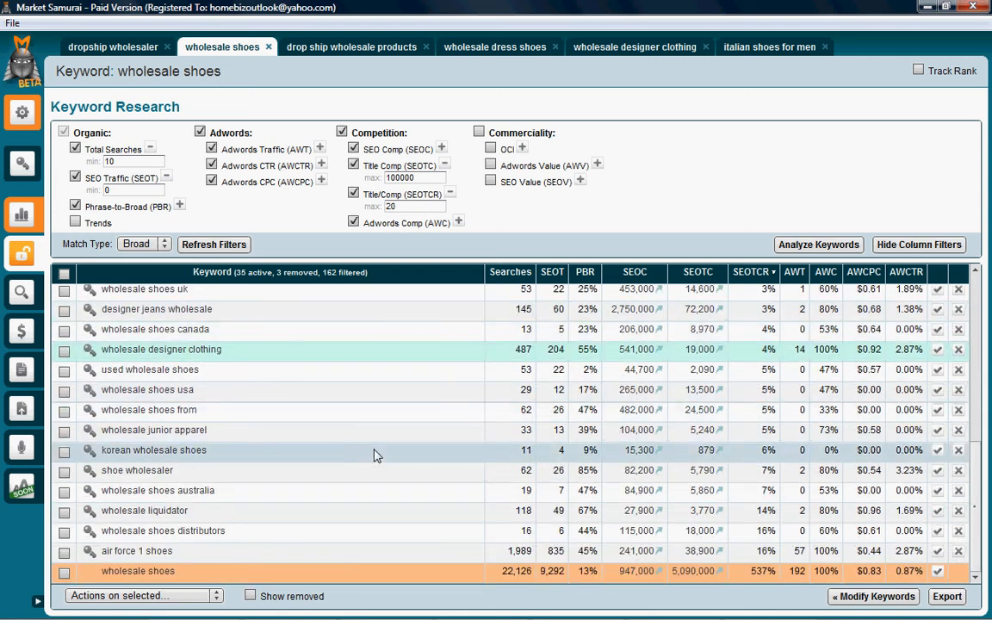
scroll(342, 411, up, 7)
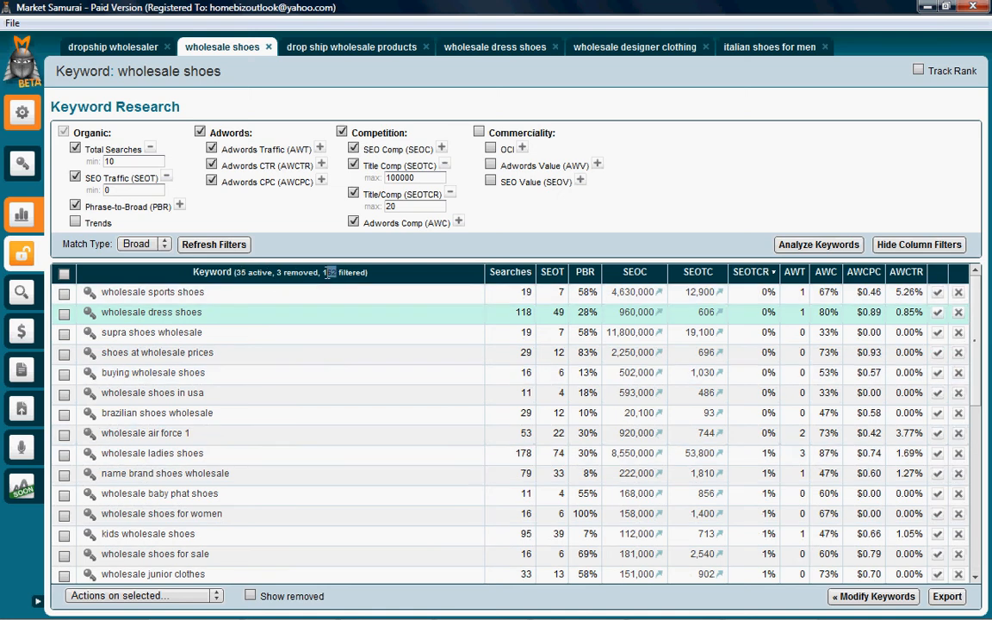
click(411, 261)
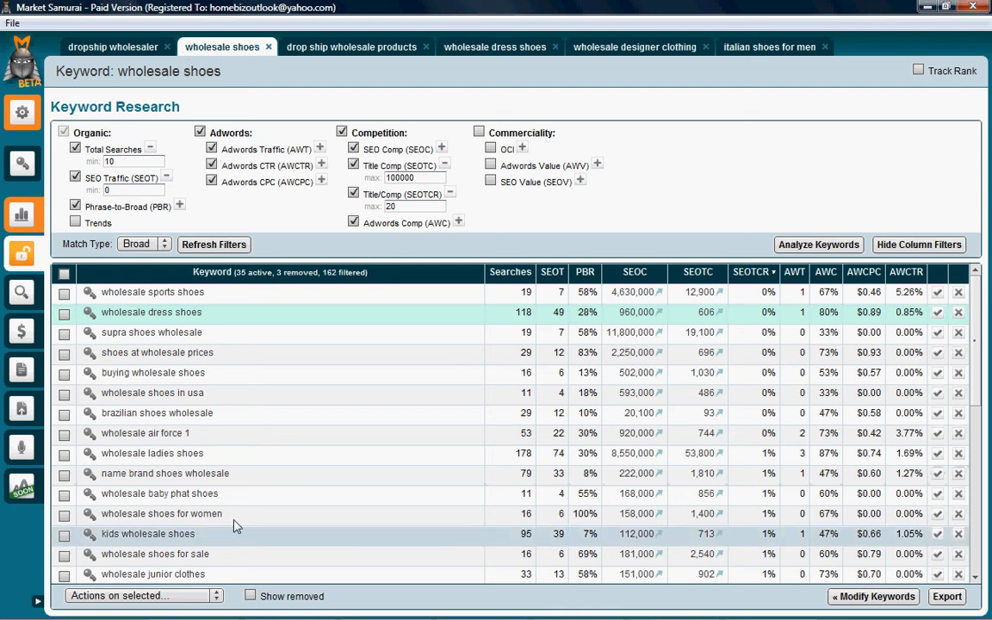
Step: Switch to the wholesale dress shoes project, look through its keyword results, and hide the column filters
click(495, 46)
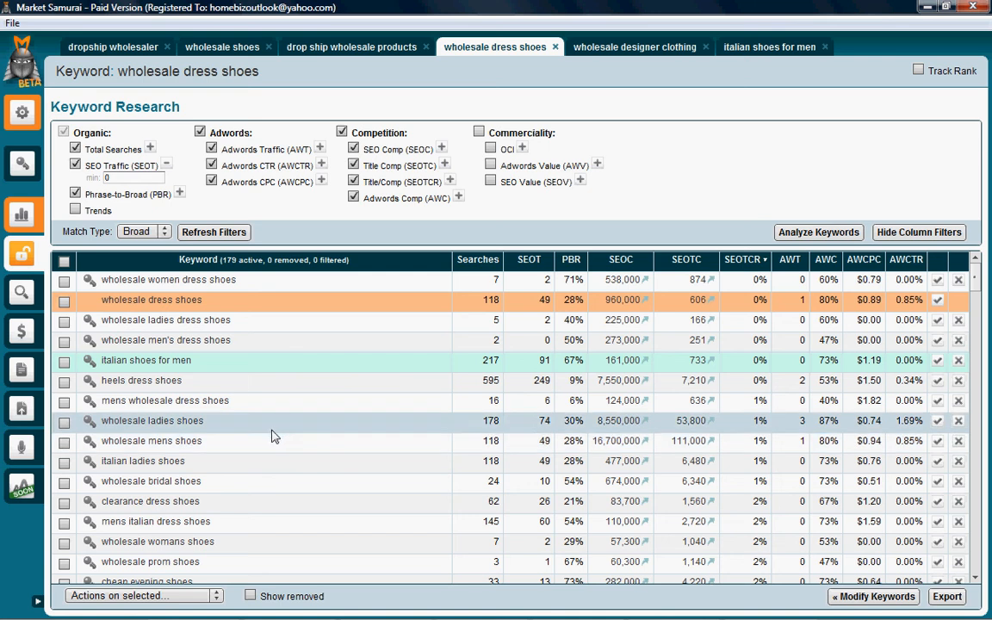
scroll(283, 443, down, 8)
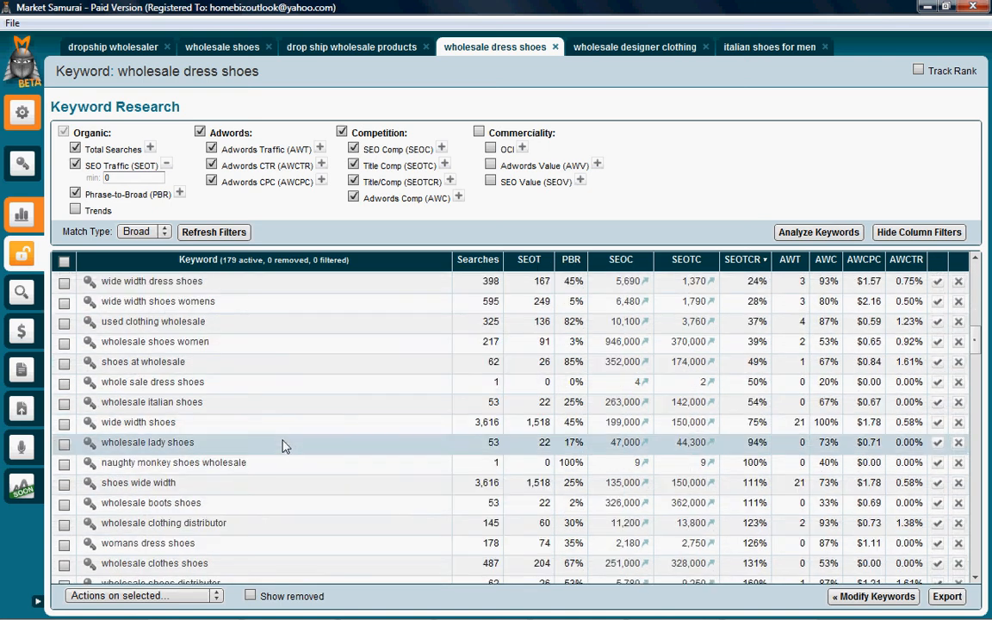
scroll(284, 443, up, 4)
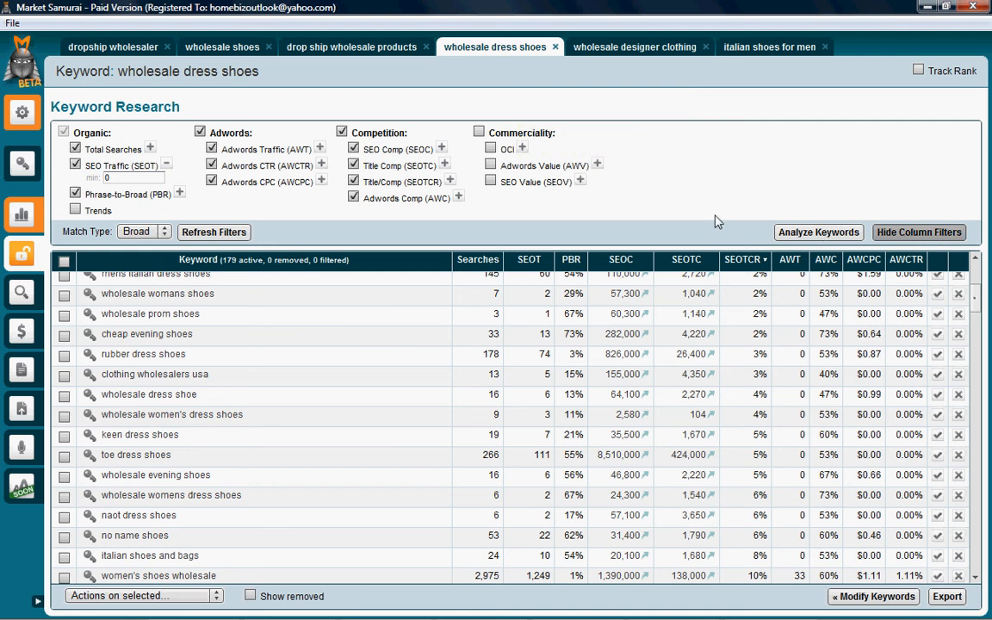
click(919, 232)
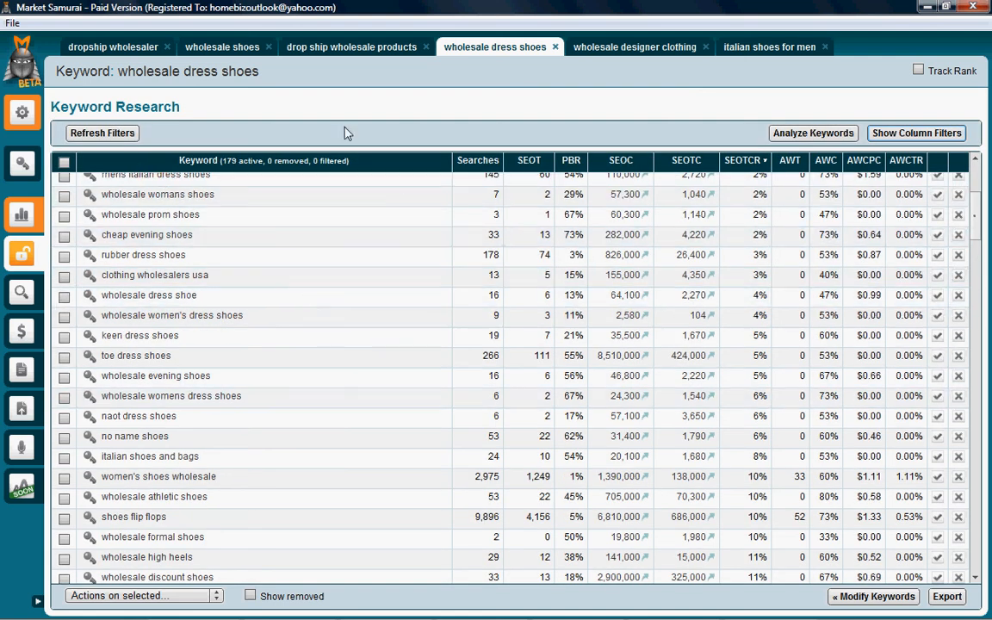
Step: Show the column filters for the wholesale dress shoes keywords and set the match type to Phrase
click(917, 133)
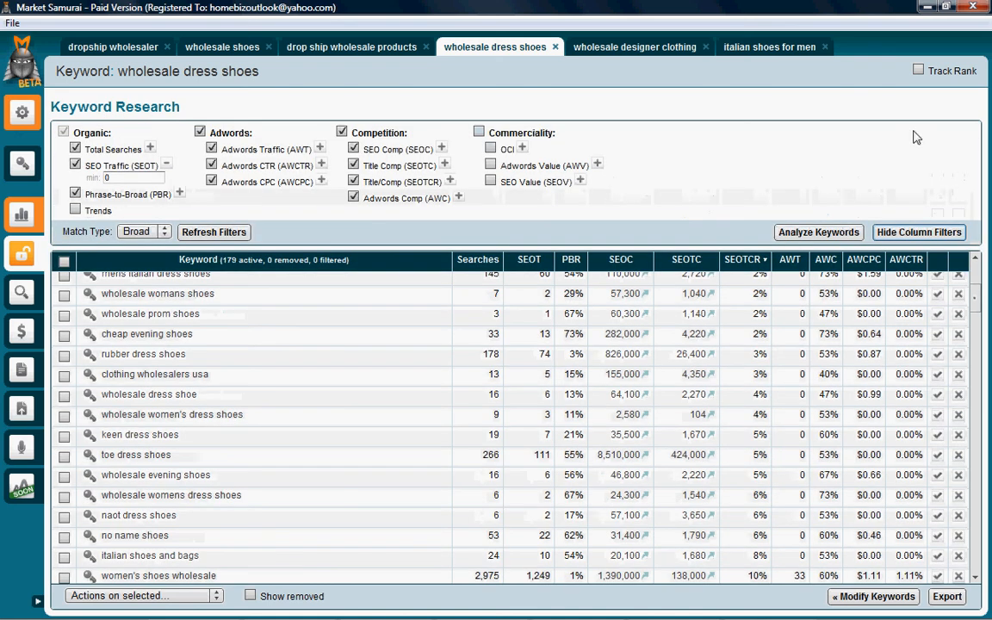
click(165, 233)
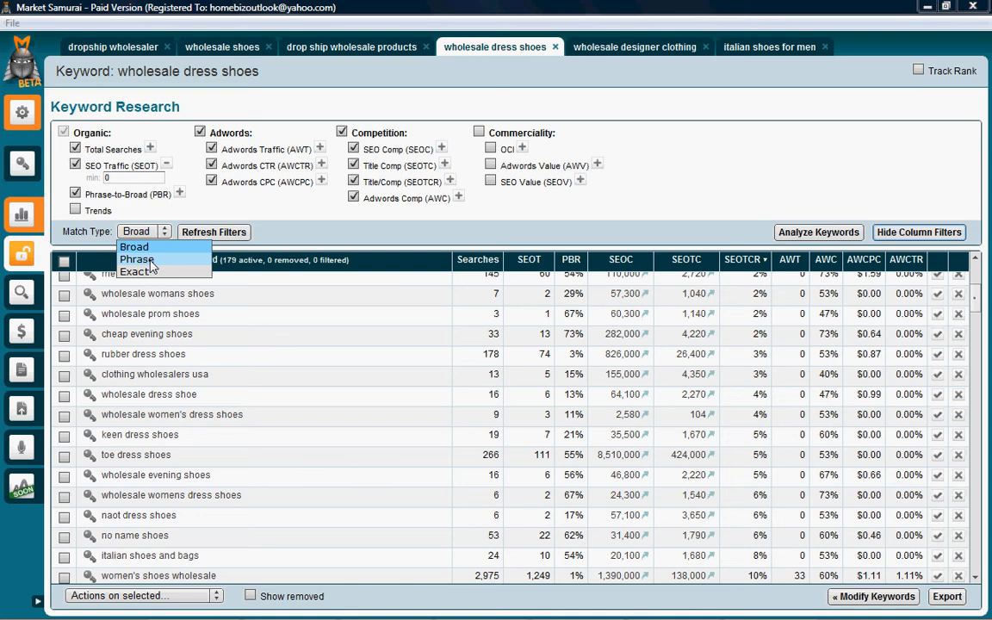
click(138, 263)
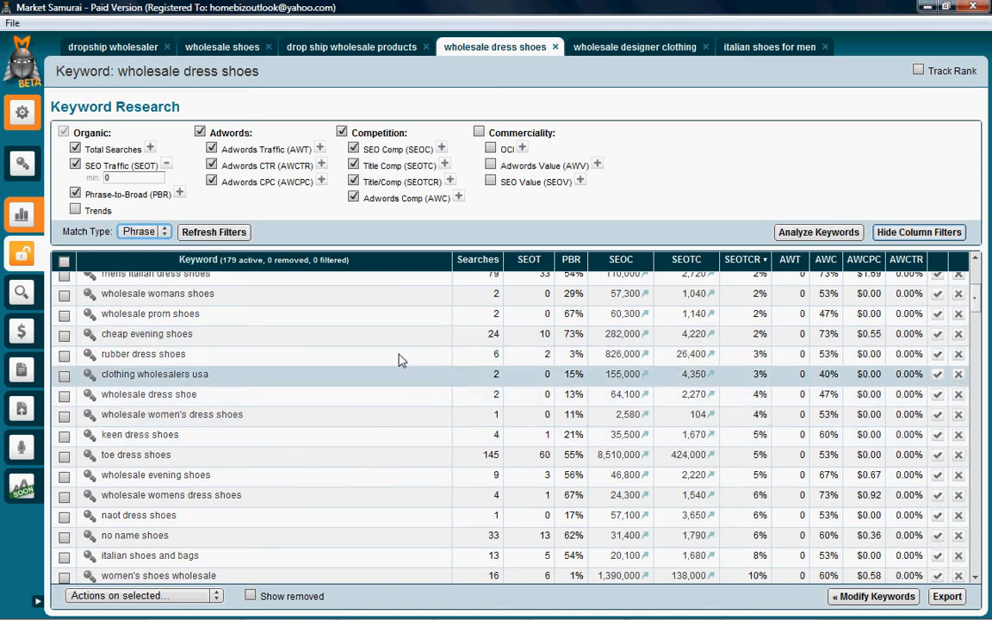
Step: Change the match type of the wholesale dress shoes keyword results to Exact
scroll(344, 310, up, 5)
click(146, 230)
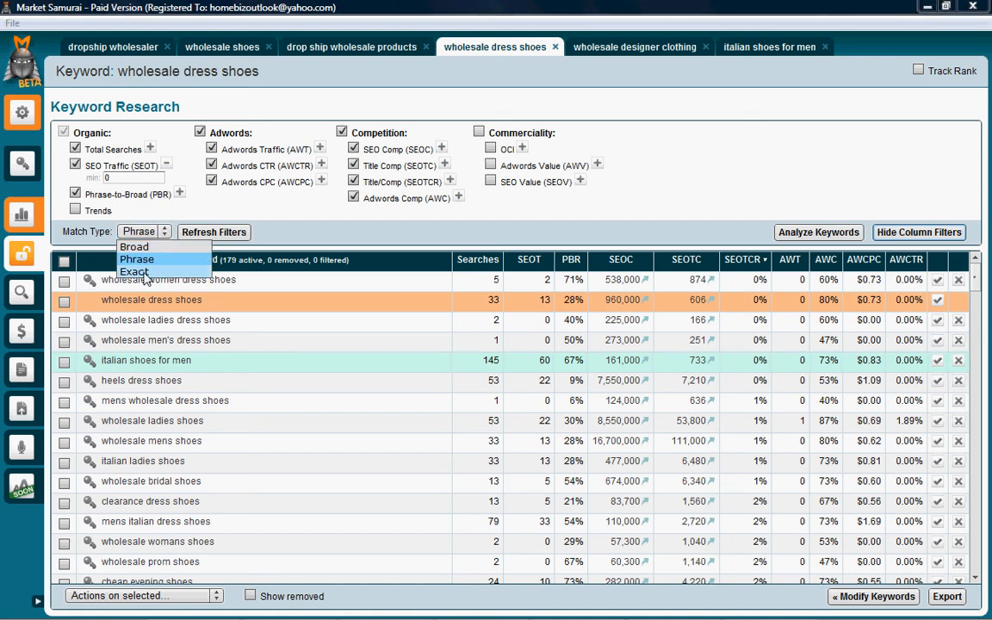
click(135, 272)
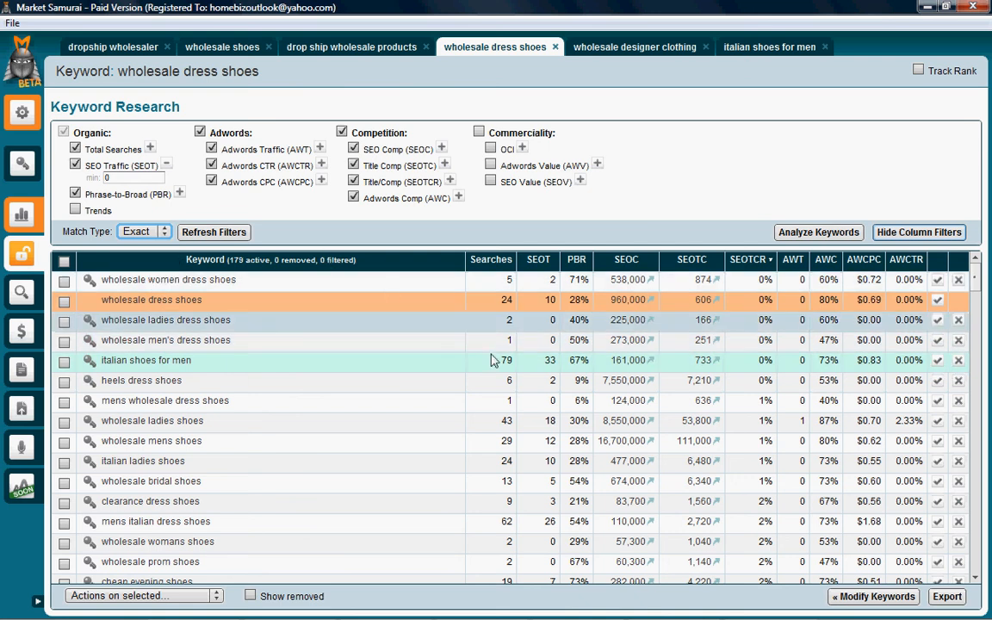
Step: Review the exact-match keyword results and the actions for selected keywords, and switch to the slide show with the Market Samurai link
scroll(551, 362, down, 4)
scroll(572, 367, down, 10)
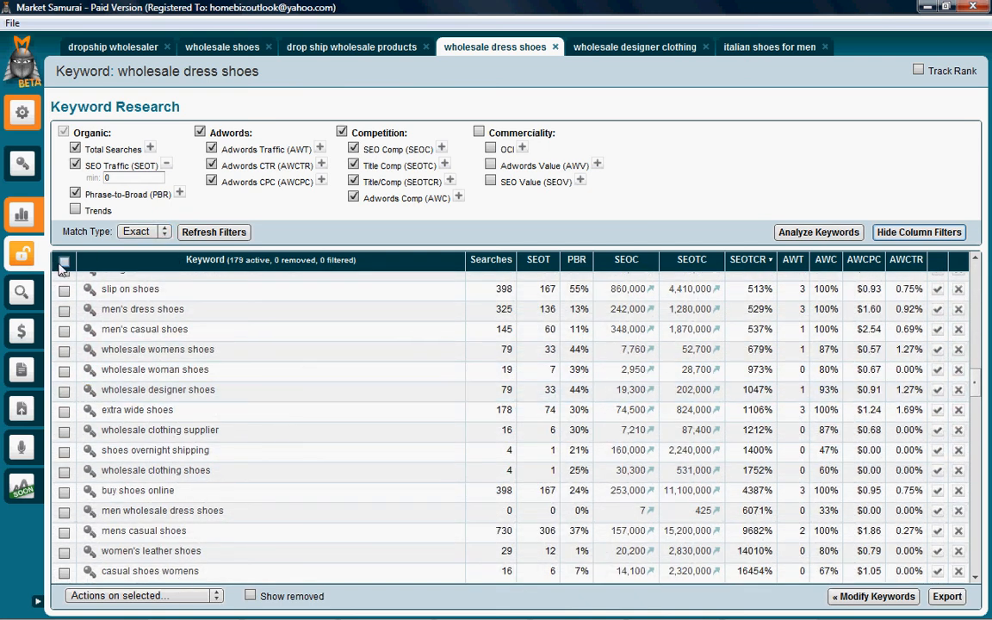
click(198, 593)
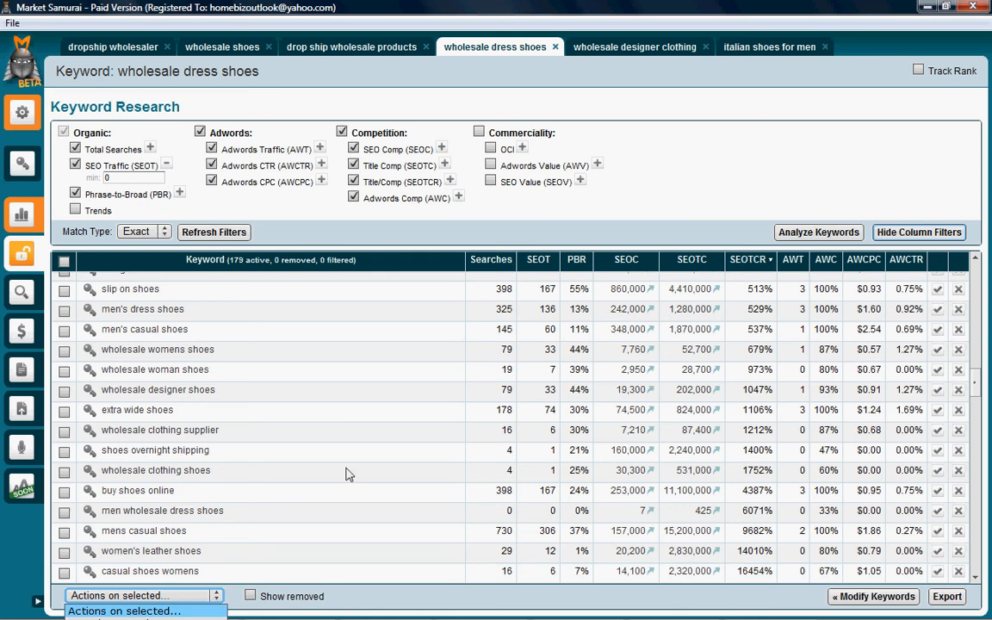
scroll(366, 453, down, 10)
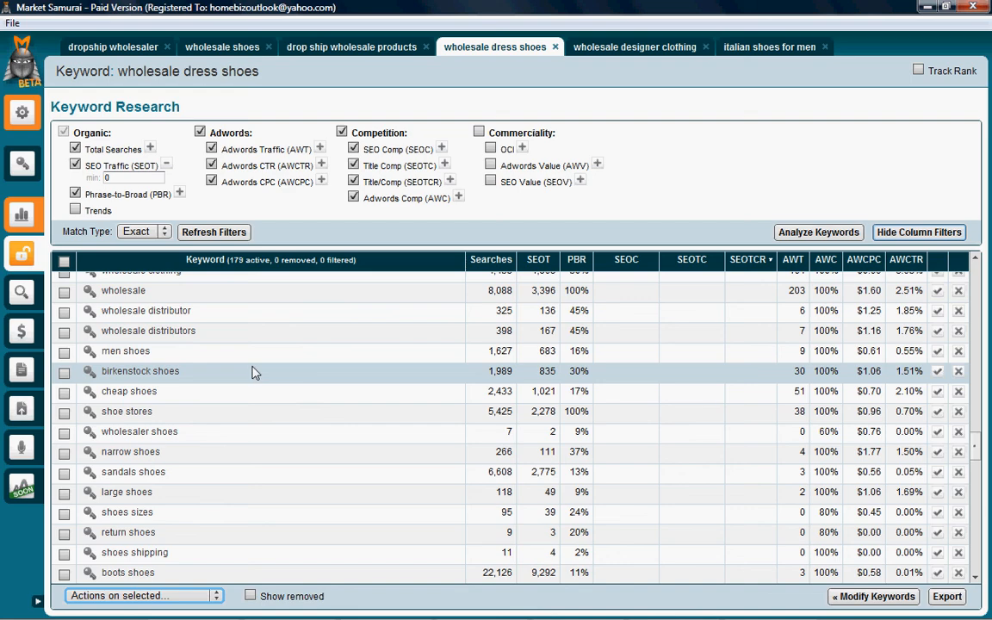
key(alt+Tab)
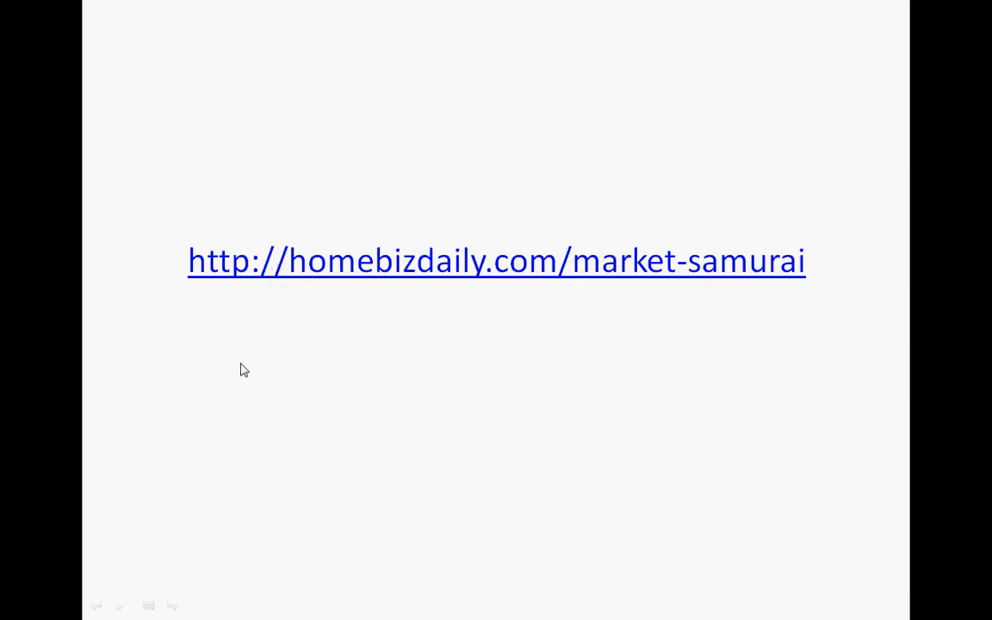